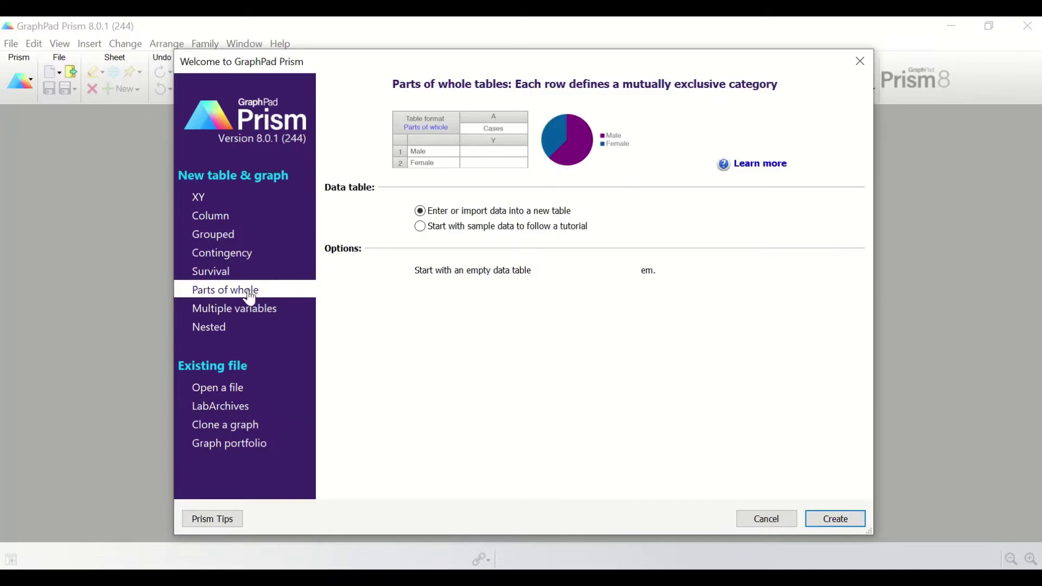
Create a new project with an empty Parts of whole table, Data 1, and its graph
{"action": "left_click", "coordinate": [846, 521]}
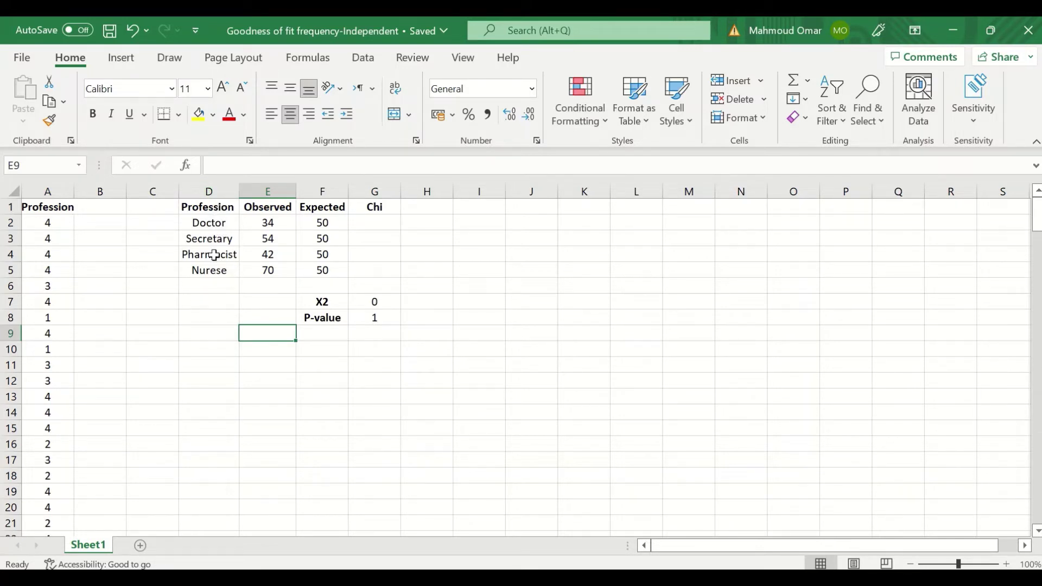
Fix the D5 label from Nurese to Nurse, then select the Profession and Observed columns
{"action": "left_click", "coordinate": [214, 274]}
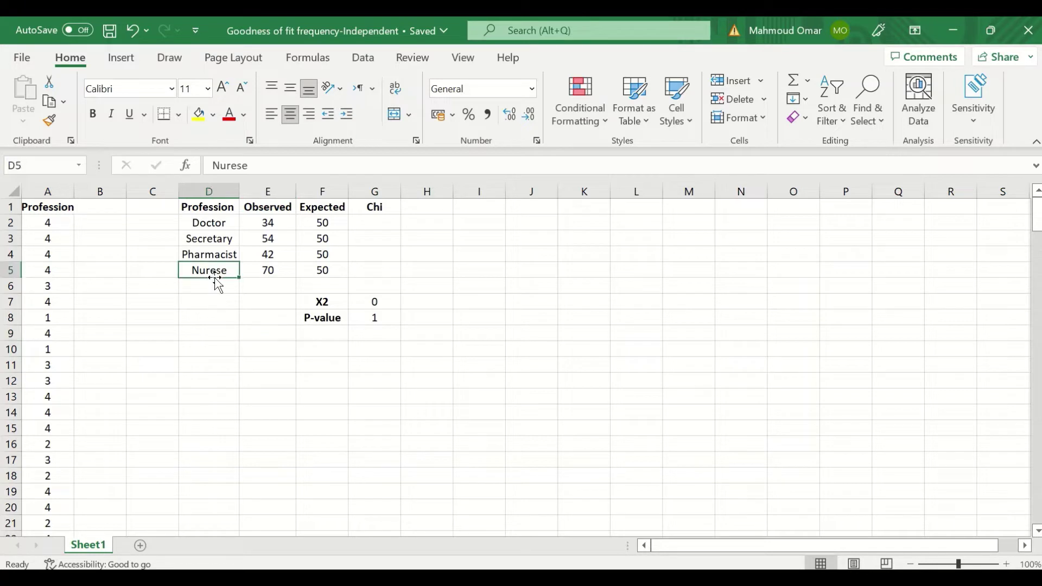
{"action": "type", "text": "Nurses"}
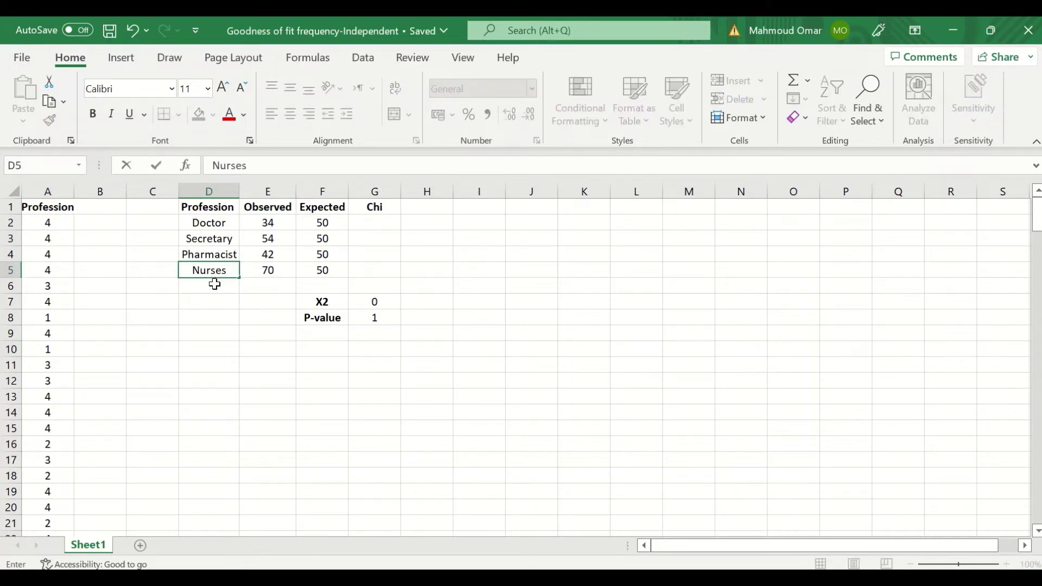
{"action": "key", "text": "BackSpace"}
{"action": "left_click", "coordinate": [228, 314]}
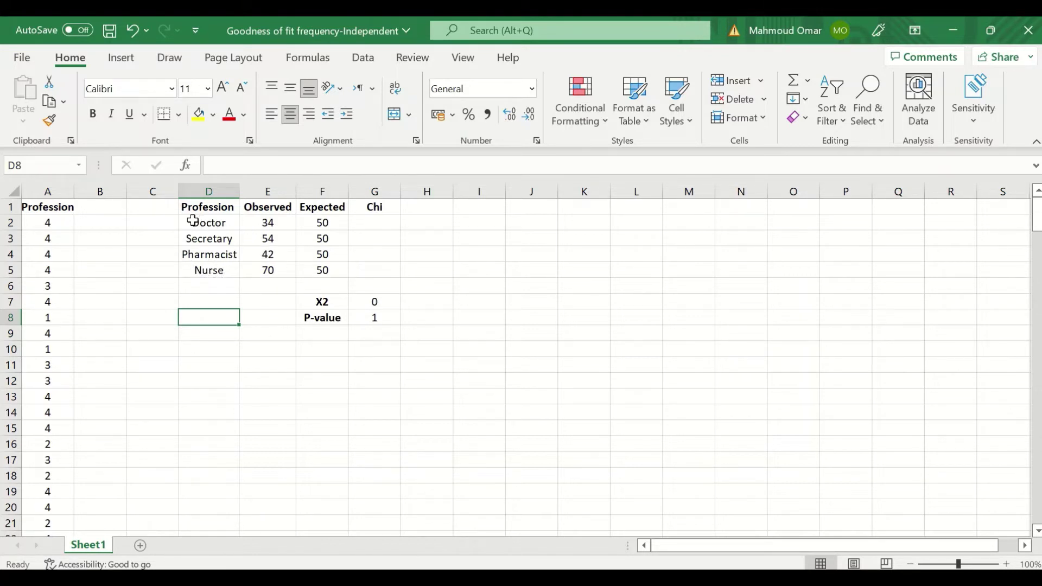
{"action": "mouse_move", "coordinate": [194, 207]}
{"action": "left_mouse_down"}
{"action": "mouse_move", "coordinate": [251, 209]}
{"action": "mouse_move", "coordinate": [266, 235]}
{"action": "mouse_move", "coordinate": [252, 267]}
{"action": "left_mouse_up"}
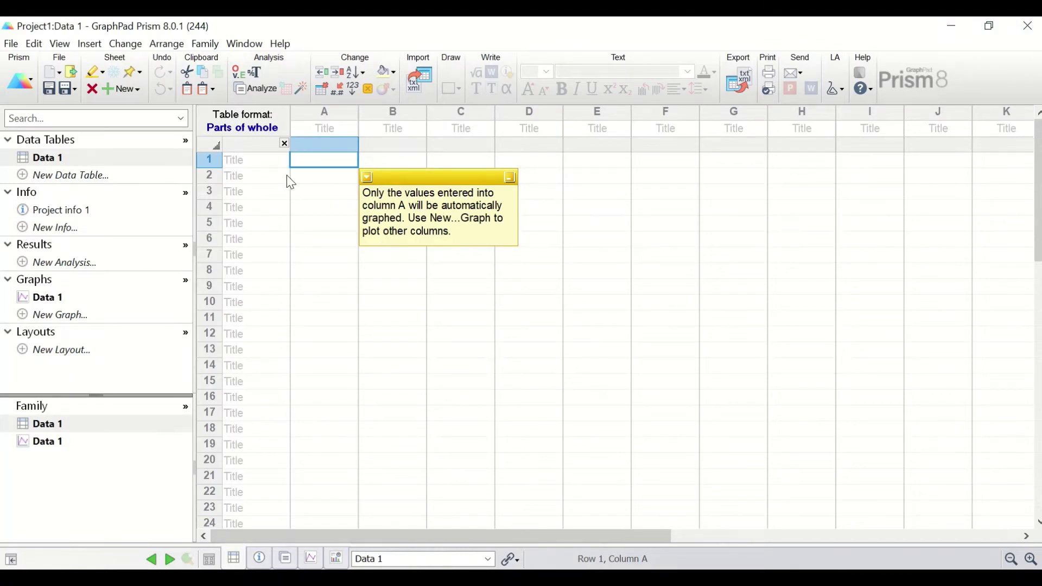
Paste the four professions with counts 34, 54, 42, 70 into Data 1 and select column A
{"action": "key", "text": "ctrl+v"}
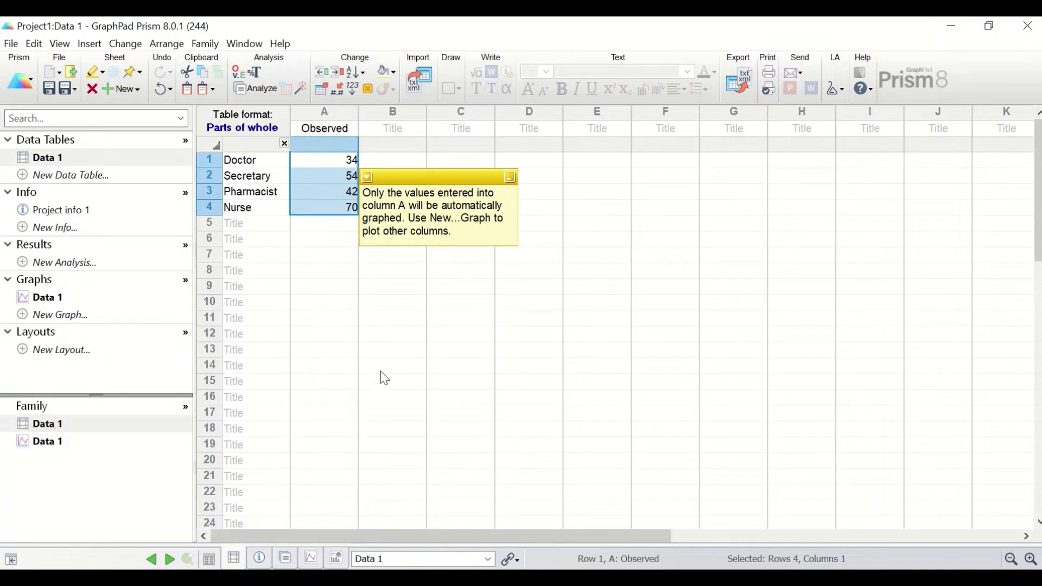
{"action": "left_click_drag", "start_coordinate": [443, 178], "coordinate": [739, 186]}
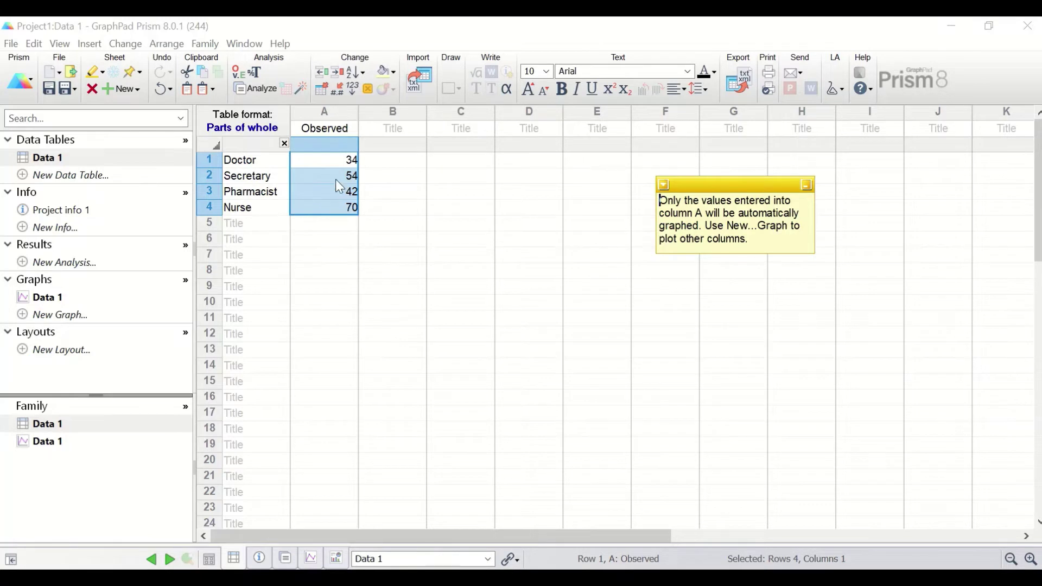
{"action": "left_click", "coordinate": [345, 166]}
{"action": "left_click_drag", "start_coordinate": [346, 166], "coordinate": [350, 209]}
{"action": "left_click", "coordinate": [335, 191]}
Choose the Compare observed distribution with expected analysis for Data 1
{"action": "left_click", "coordinate": [258, 93]}
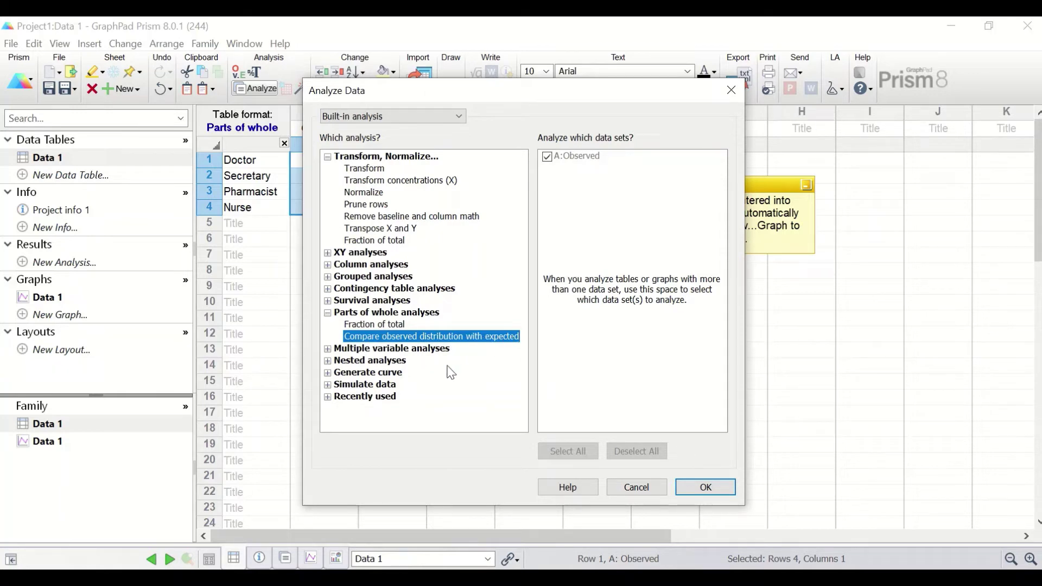
{"action": "left_click", "coordinate": [706, 487]}
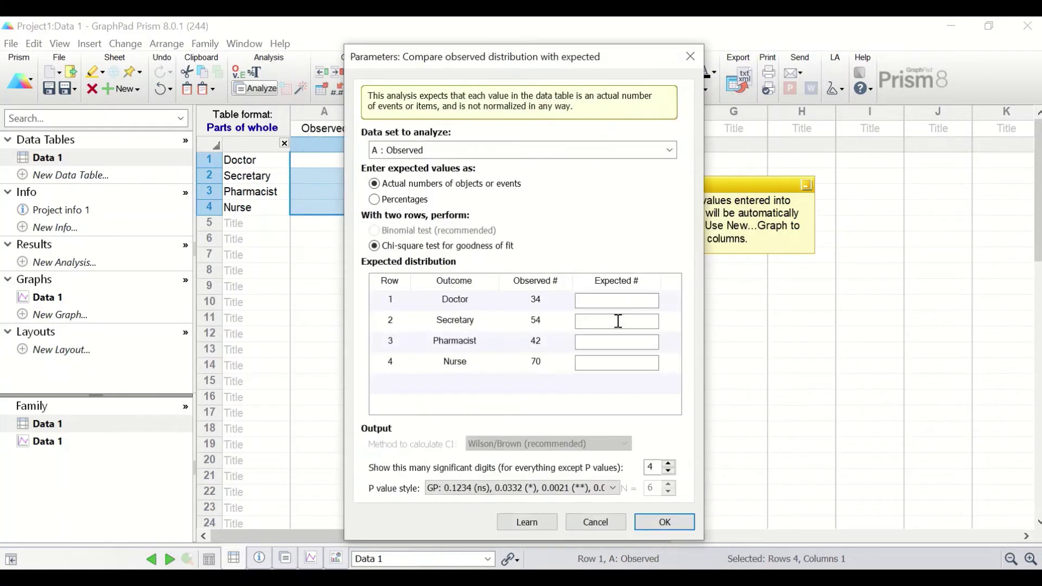
{"action": "left_click_drag", "start_coordinate": [607, 74], "coordinate": [521, 67]}
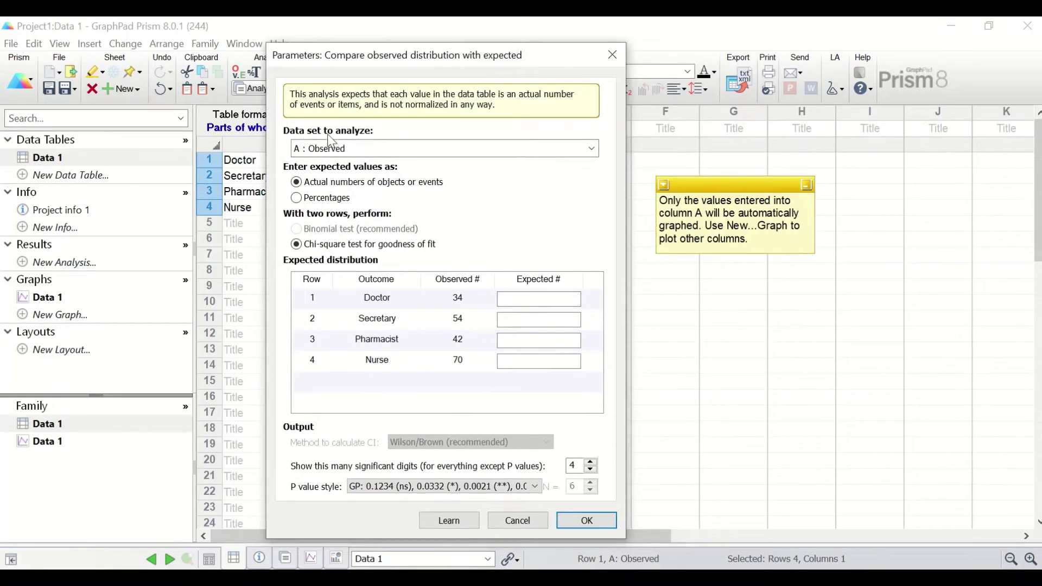
Keep Observed as the analyzed data set, with expected values entered as counts
{"action": "left_click", "coordinate": [465, 154]}
{"action": "left_click", "coordinate": [339, 149]}
{"action": "left_click", "coordinate": [302, 201]}
{"action": "left_click", "coordinate": [300, 184]}
{"action": "left_click", "coordinate": [299, 199]}
{"action": "left_click", "coordinate": [298, 183]}
Enter an expected count of 50 for Doctor, Secretary, Pharmacist and Nurse
{"action": "left_click", "coordinate": [535, 299]}
{"action": "type", "text": "50"}
{"action": "left_click", "coordinate": [550, 317]}
{"action": "type", "text": "5"}
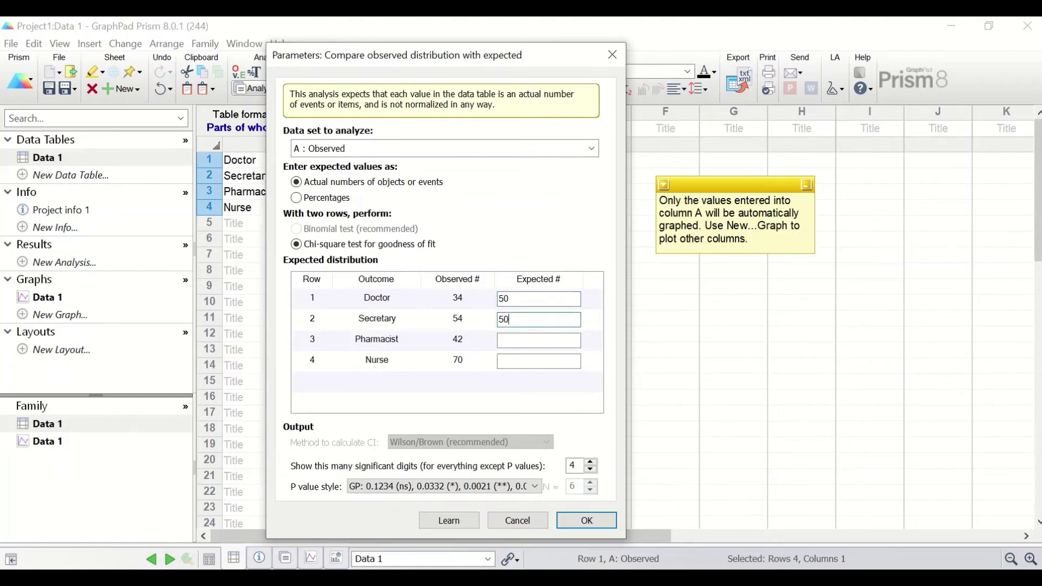
{"action": "left_click", "coordinate": [533, 340]}
{"action": "type", "text": "50"}
{"action": "left_click", "coordinate": [520, 361]}
{"action": "type", "text": "5"}
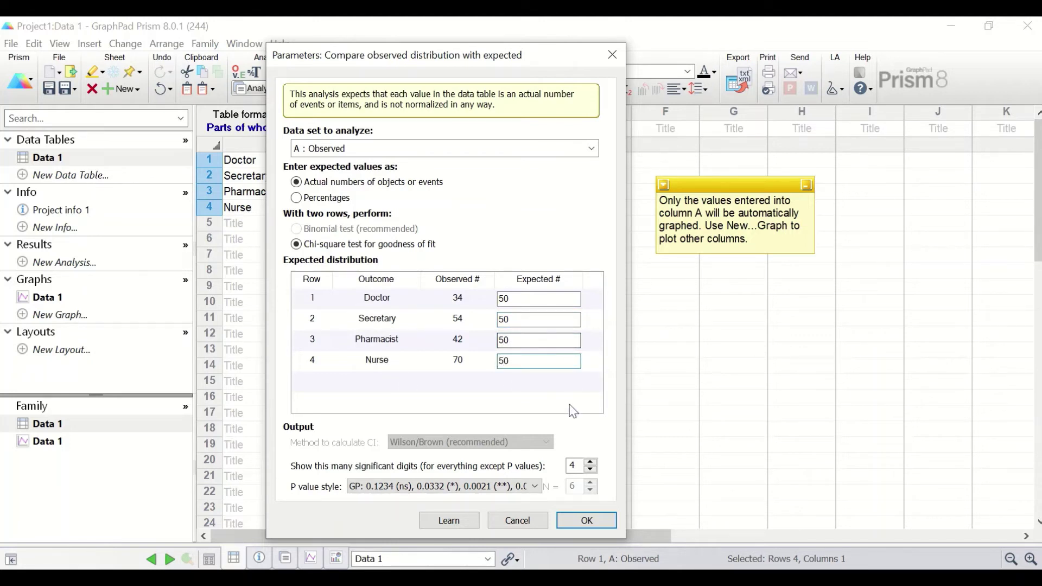
Keep expected values as actual numbers and run the chi-square test
{"action": "left_click", "coordinate": [314, 199]}
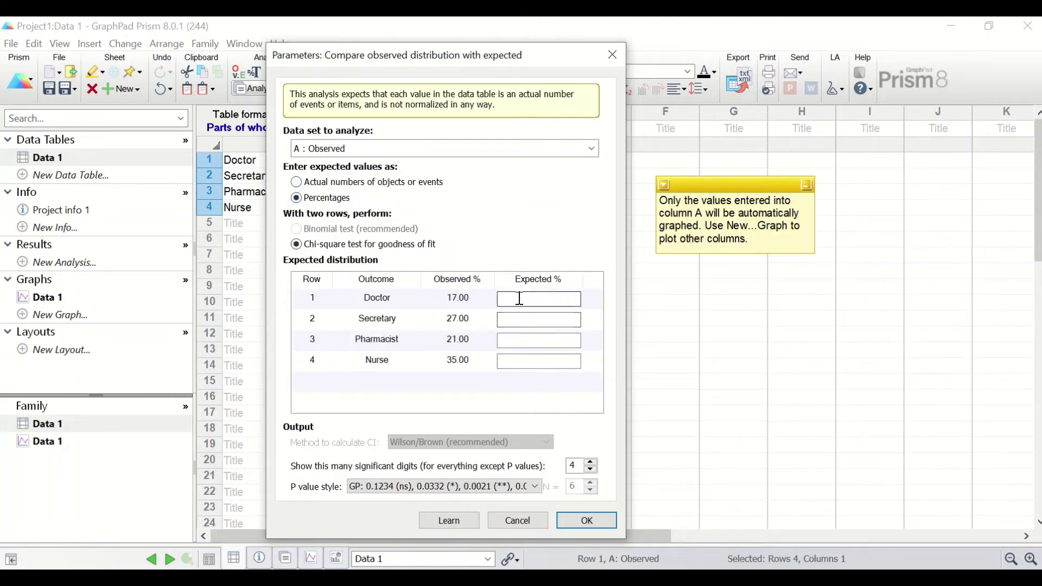
{"action": "left_click", "coordinate": [326, 182]}
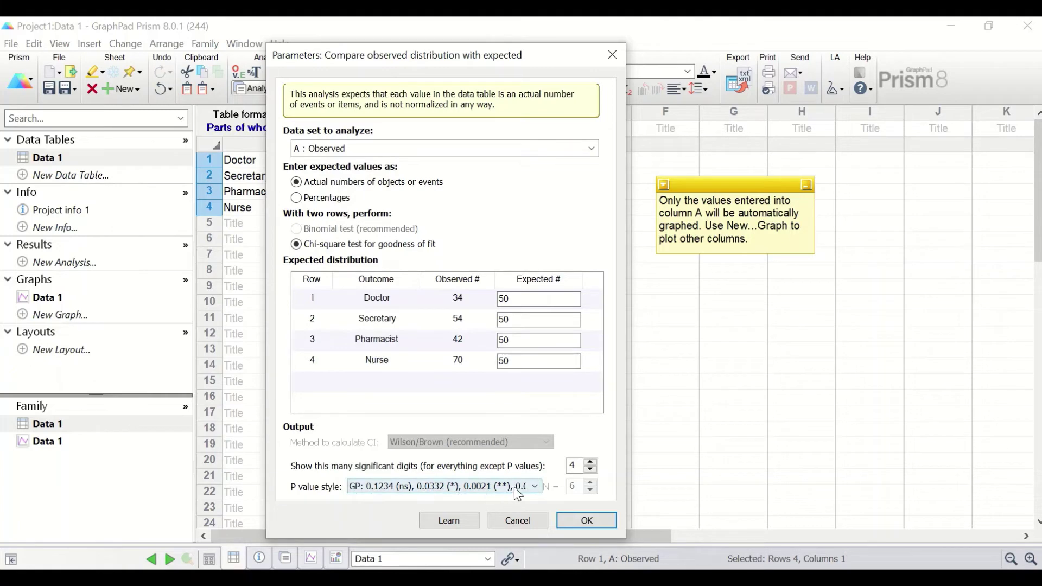
{"action": "left_click", "coordinate": [586, 519]}
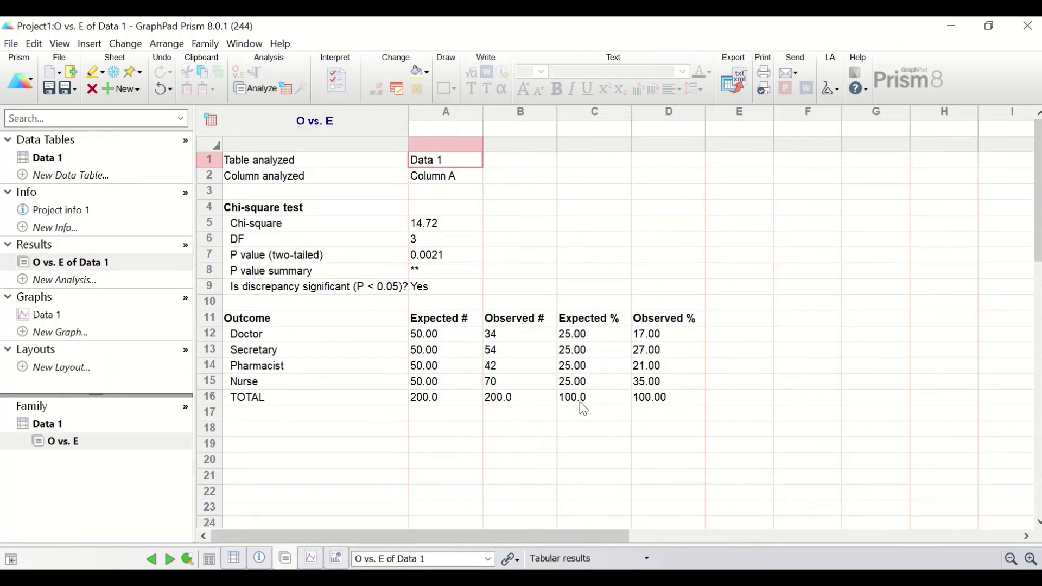
From Data 1, choose to change the parameters of the existing chi-square analysis
{"action": "left_click", "coordinate": [41, 157]}
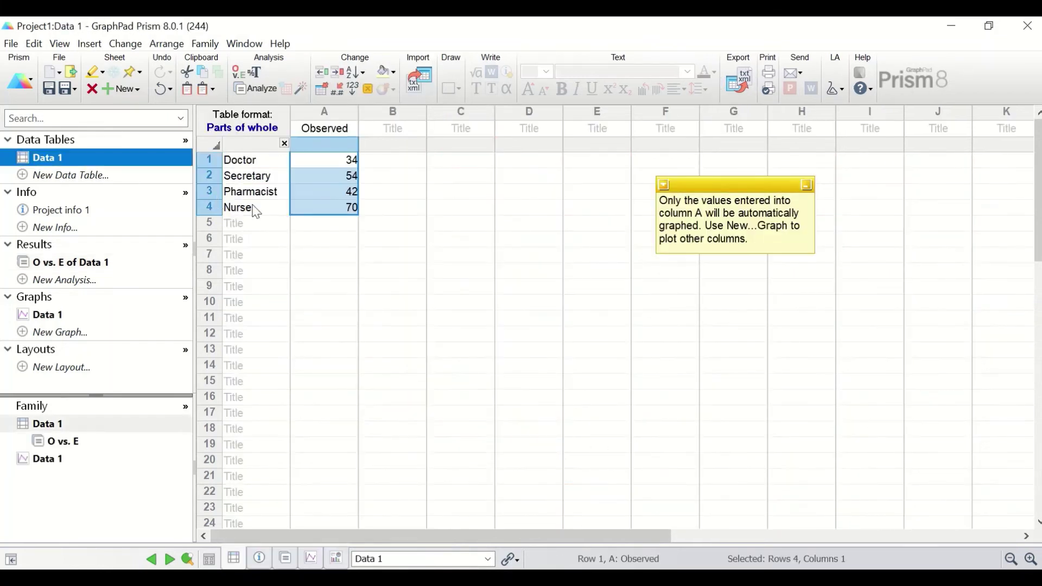
{"action": "left_click", "coordinate": [262, 90]}
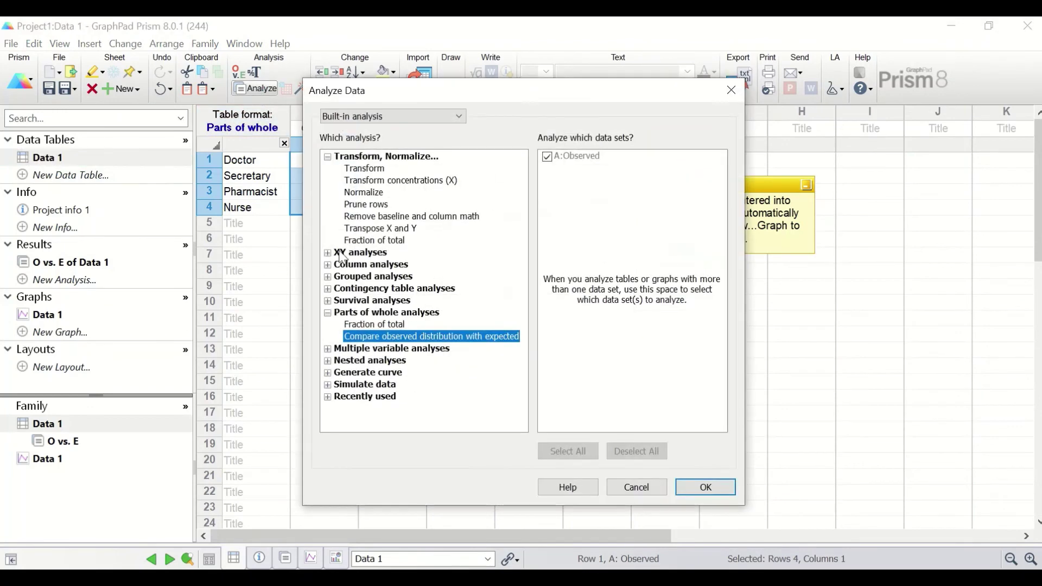
{"action": "left_click", "coordinate": [688, 490]}
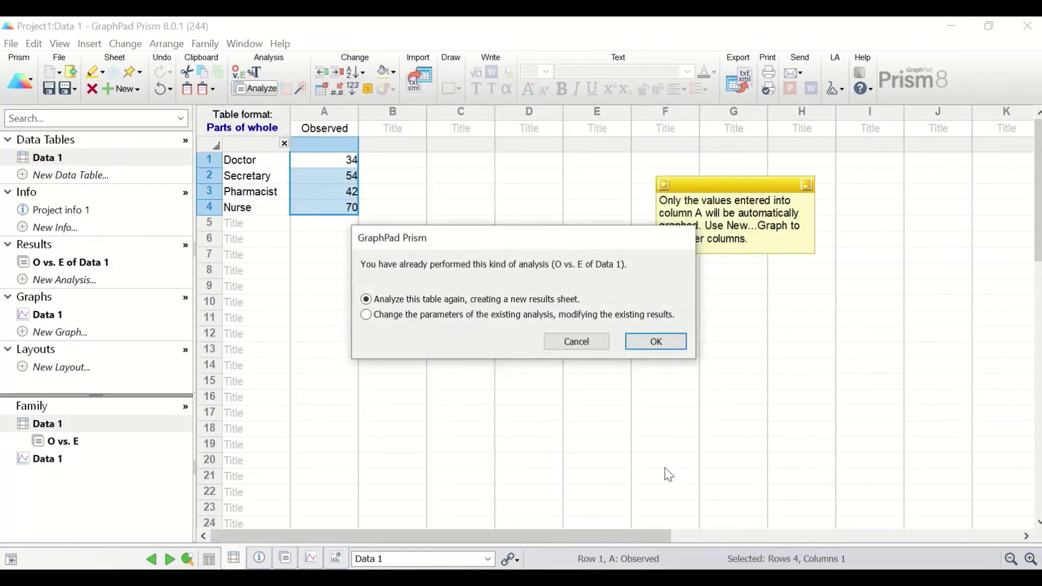
{"action": "left_click", "coordinate": [425, 313]}
{"action": "left_click", "coordinate": [654, 342]}
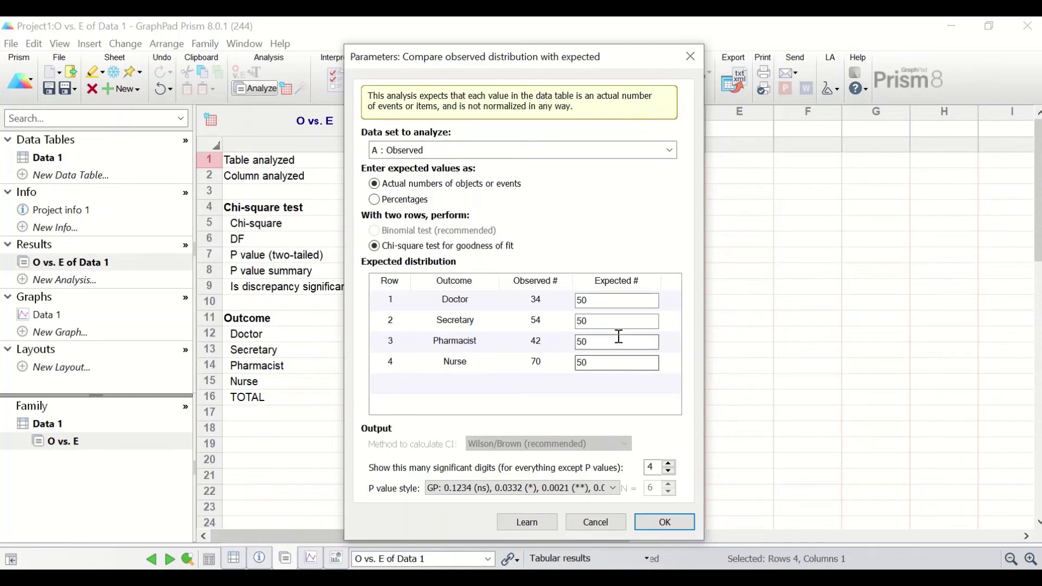
Overwrite each expected 50 with 20 (Doctor), 40 (Secretary), 60 (Pharmacist) and 80 (Nurse)
{"action": "left_click_drag", "start_coordinate": [600, 300], "coordinate": [579, 307]}
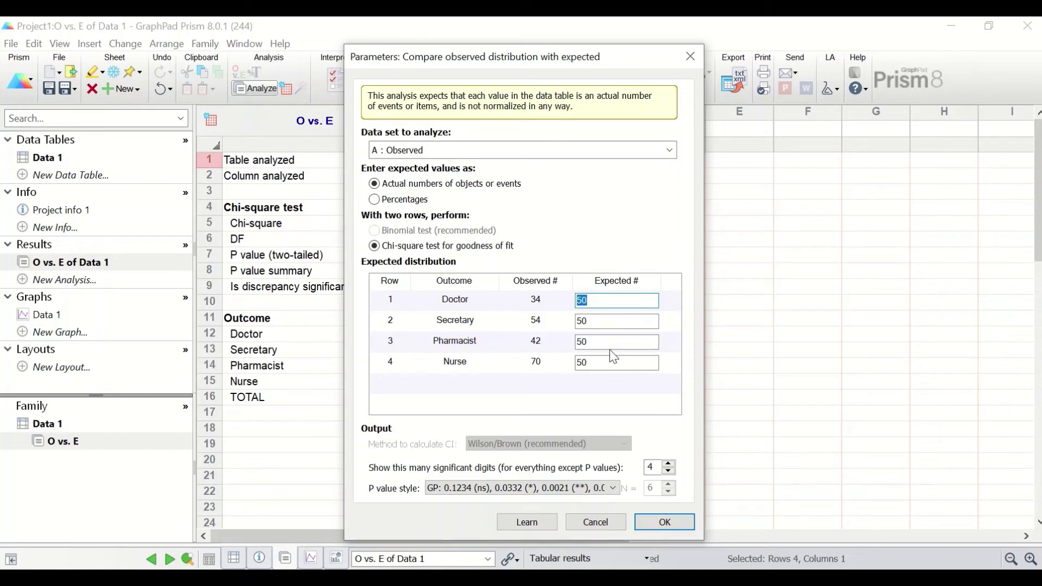
{"action": "type", "text": "20"}
{"action": "double_click", "coordinate": [593, 324]}
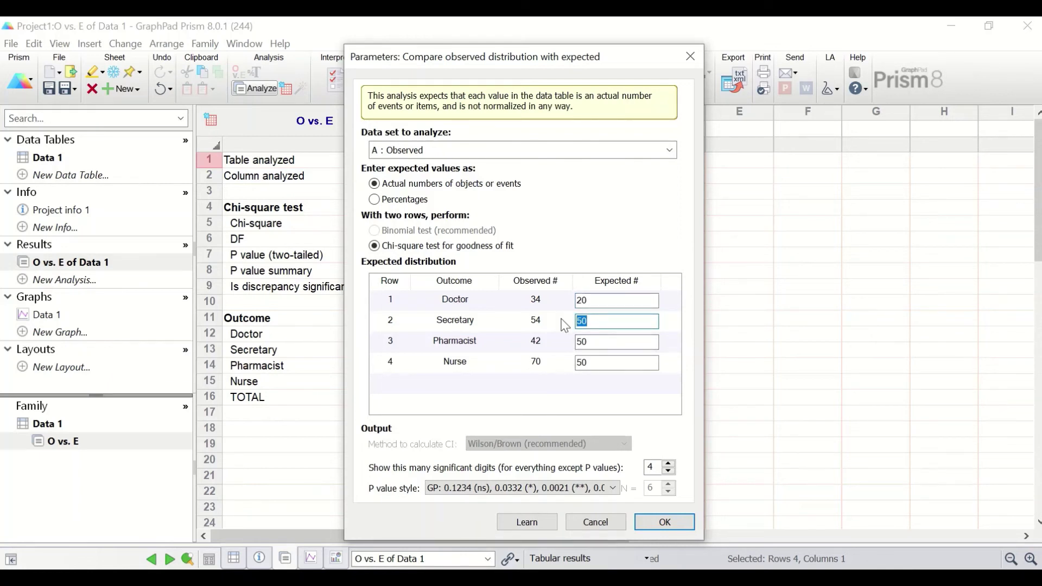
{"action": "type", "text": "40"}
{"action": "double_click", "coordinate": [582, 342]}
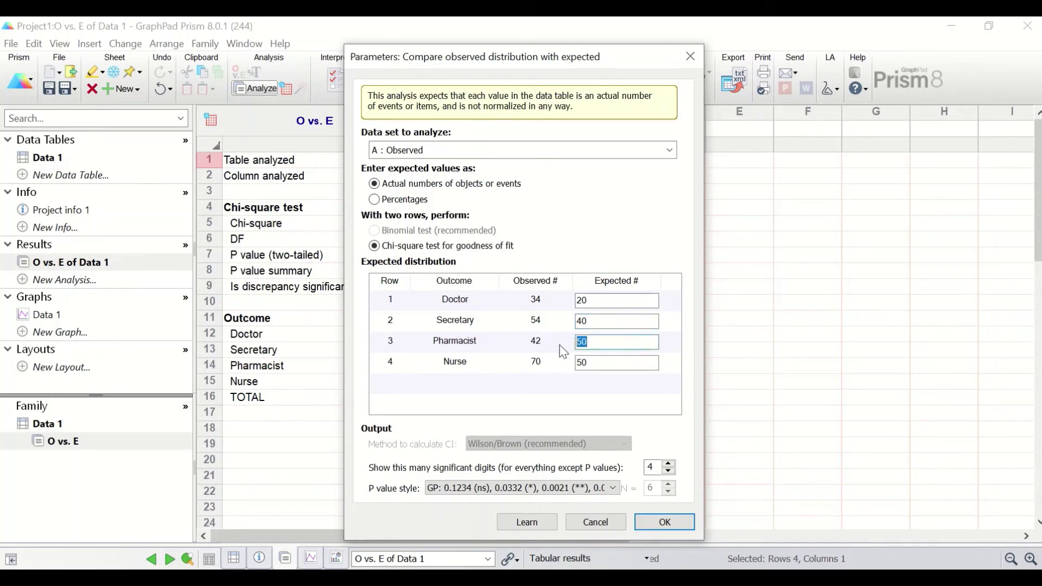
{"action": "type", "text": "60"}
{"action": "double_click", "coordinate": [595, 363]}
{"action": "type", "text": "80"}
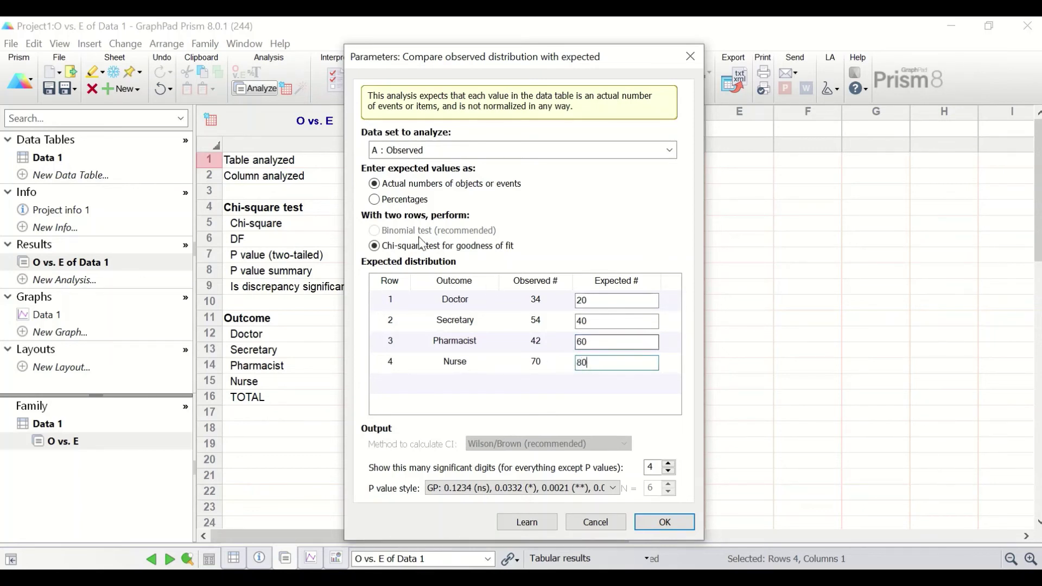
Apply the new expected counts, updating the results to chi-square 21.35, P < 0.0001
{"action": "left_click", "coordinate": [675, 524]}
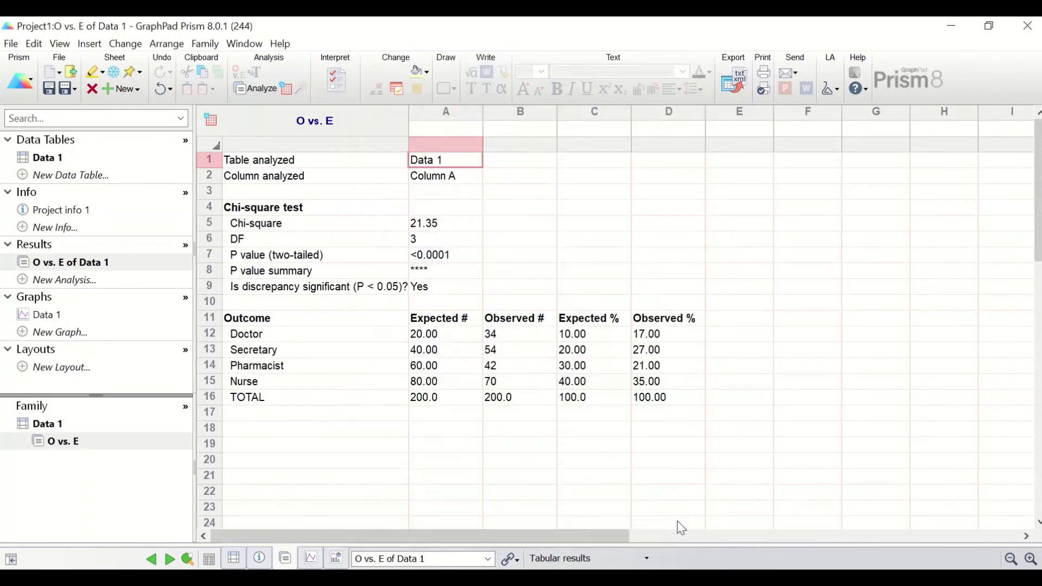